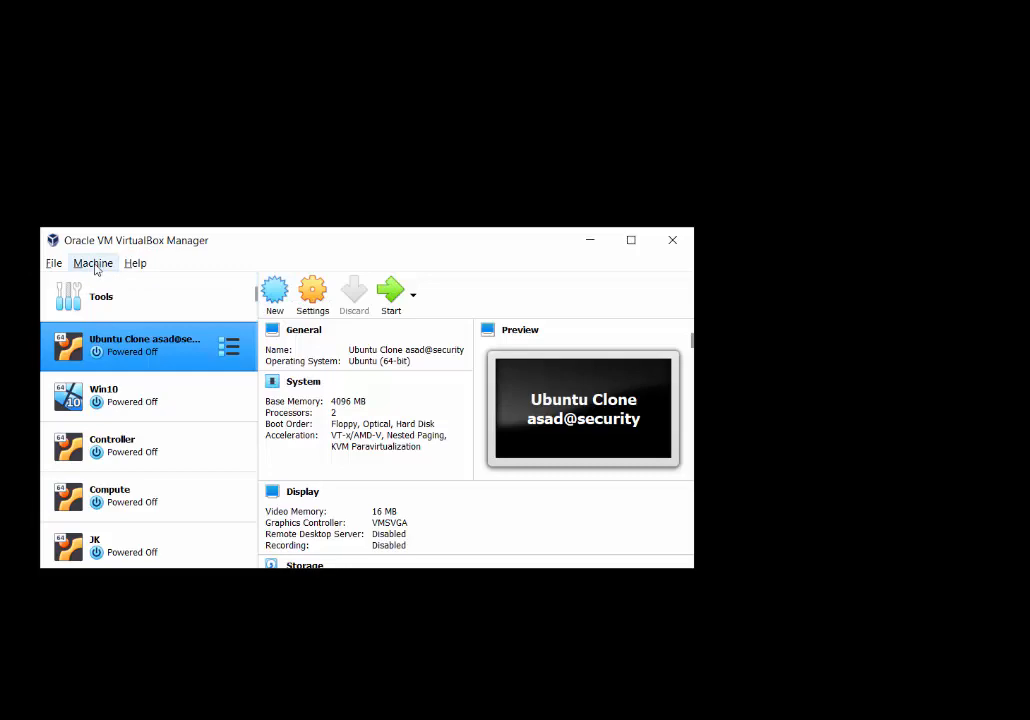
# - Create a new VM named 'Ubuntu Server 20.04' with type Linux and version Ubuntu (64-bit)
pyautogui.click(94, 264)
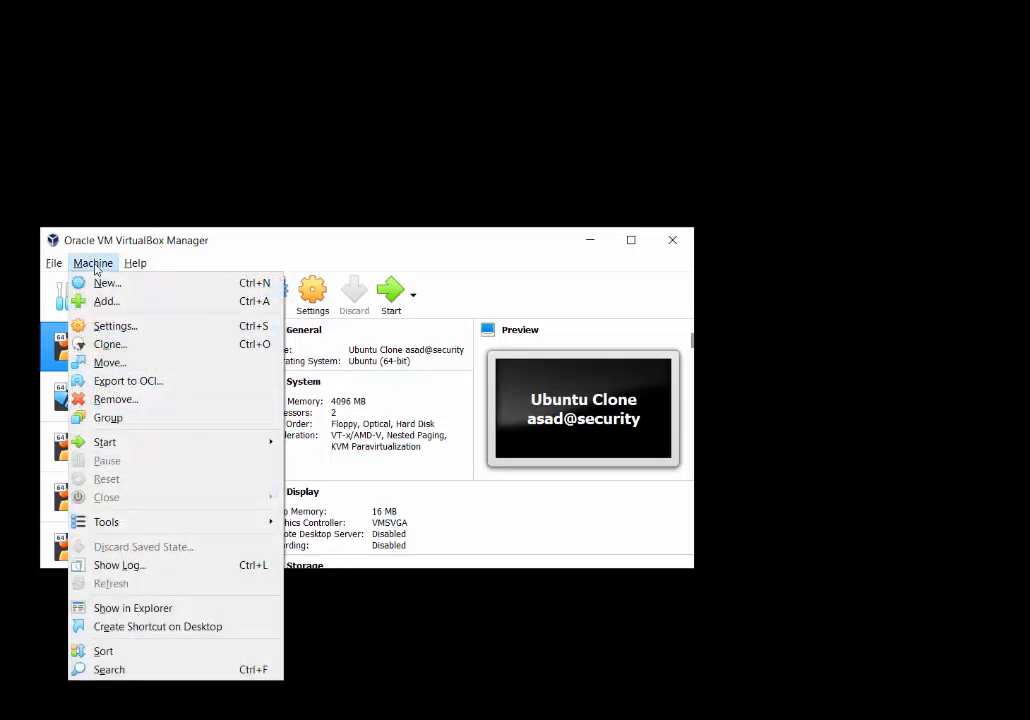
pyautogui.click(372, 401)
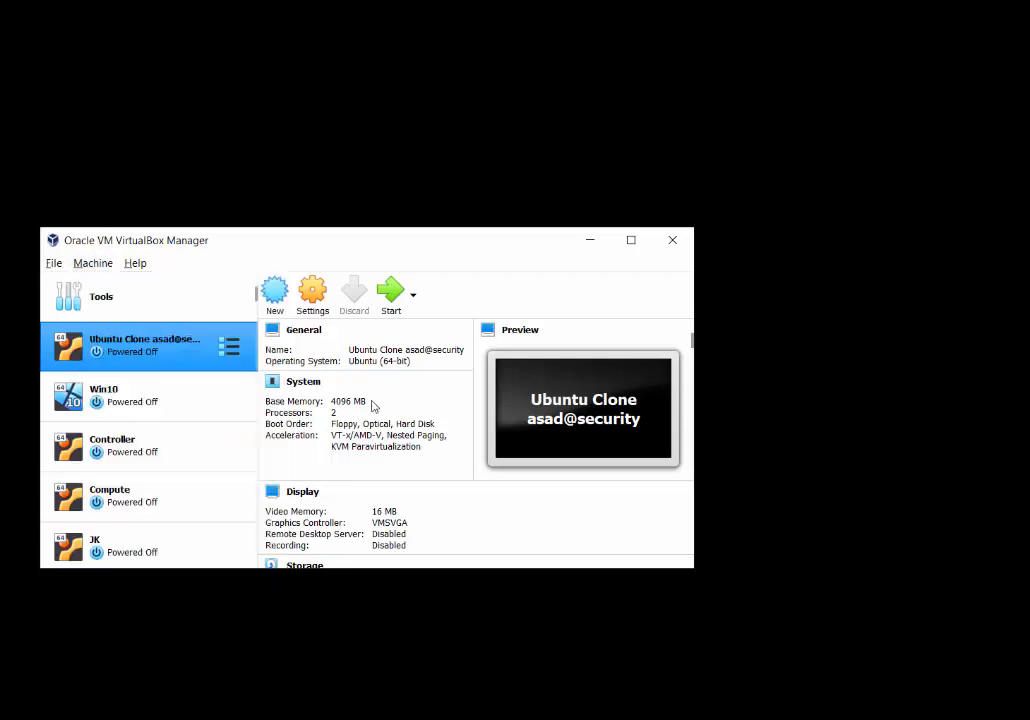
pyautogui.hotkey('ctrl', 'n')
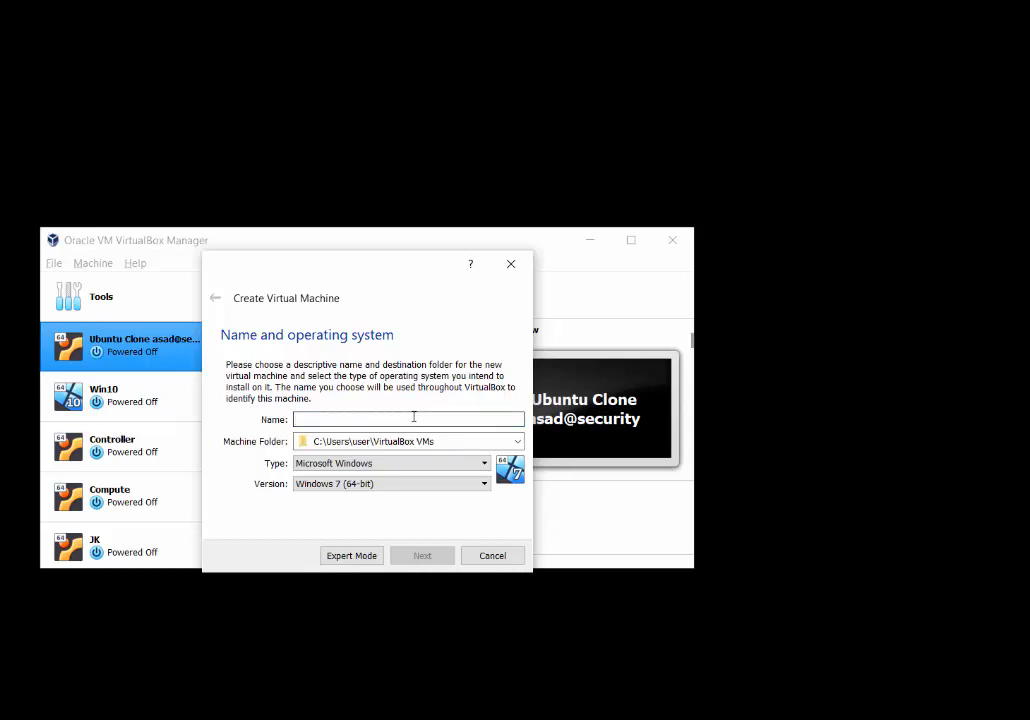
pyautogui.write('Ubun')
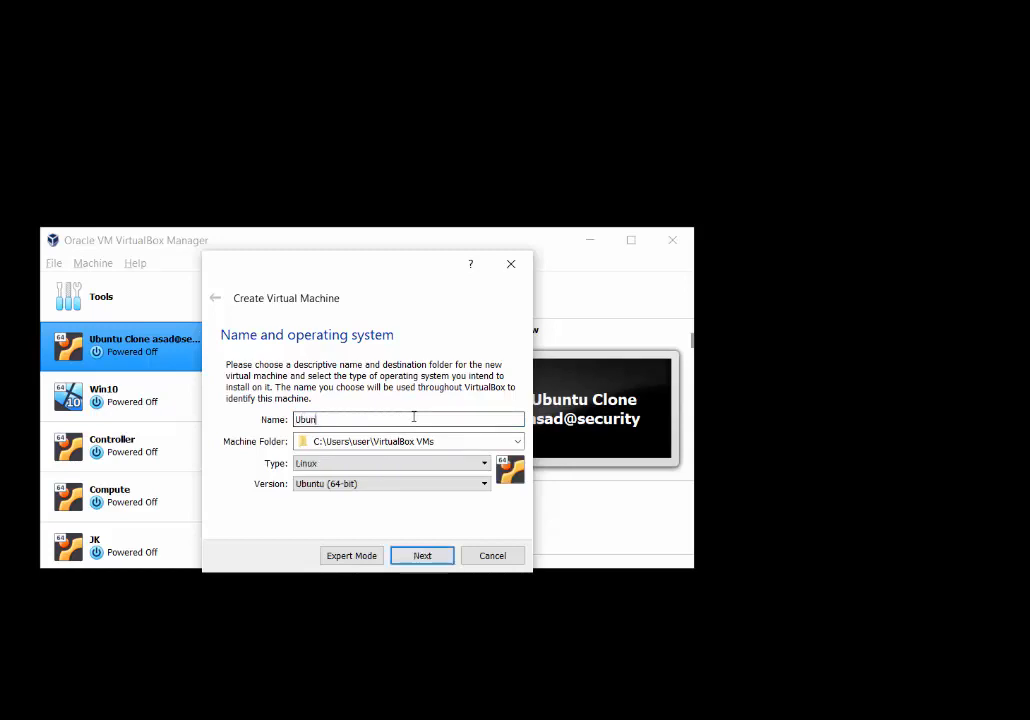
pyautogui.write('tu Server 20.04')
pyautogui.click(481, 465)
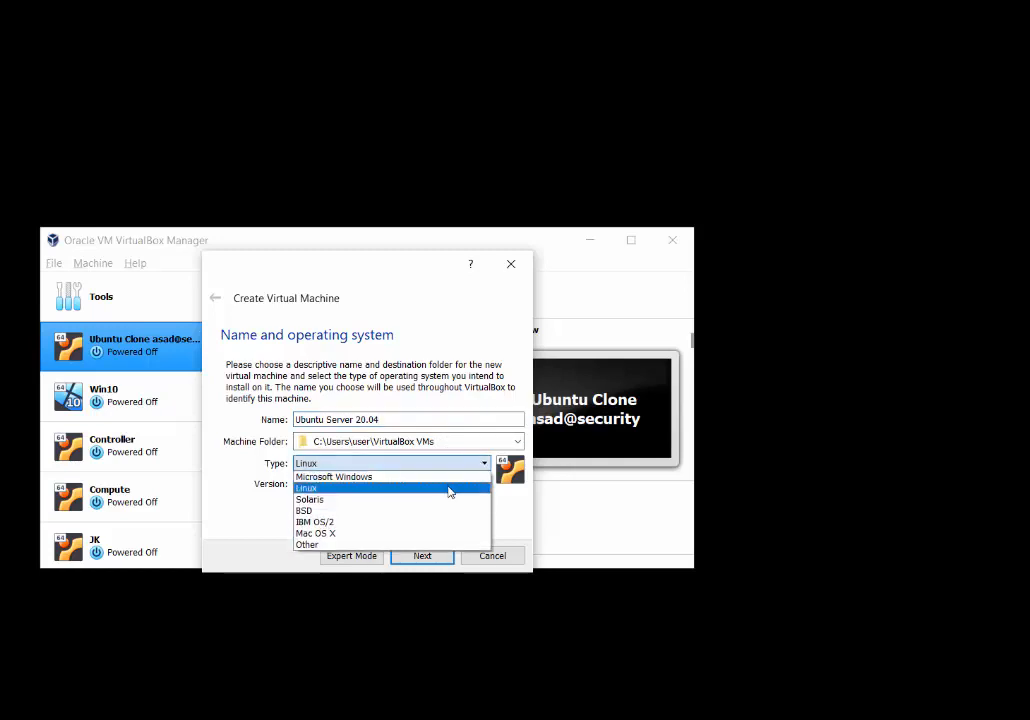
pyautogui.click(449, 493)
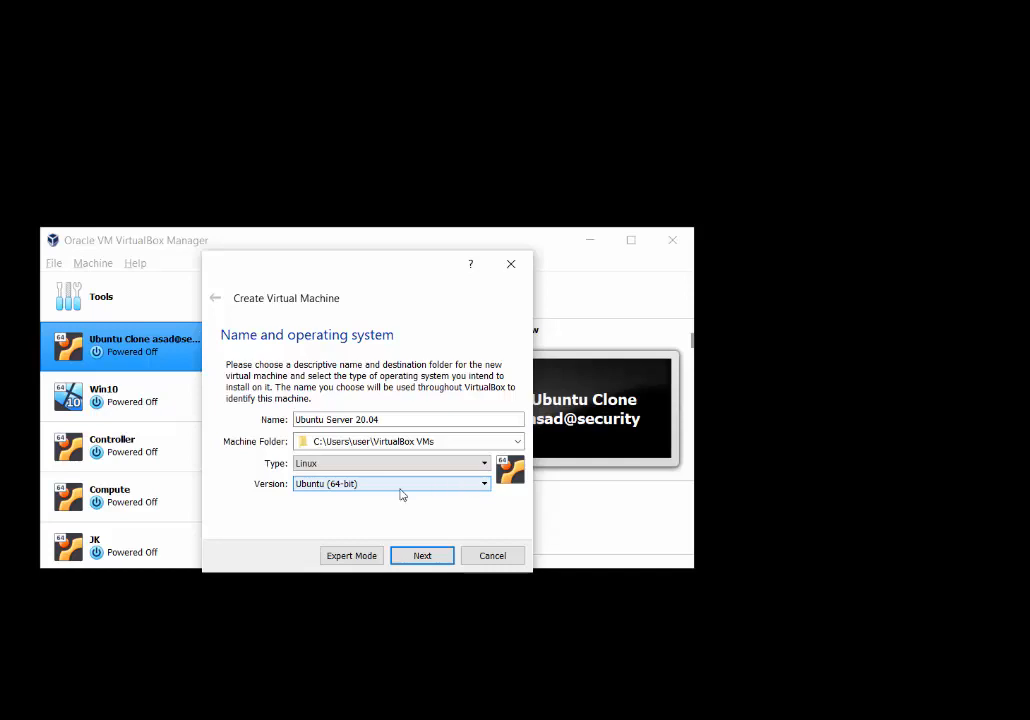
pyautogui.click(319, 488)
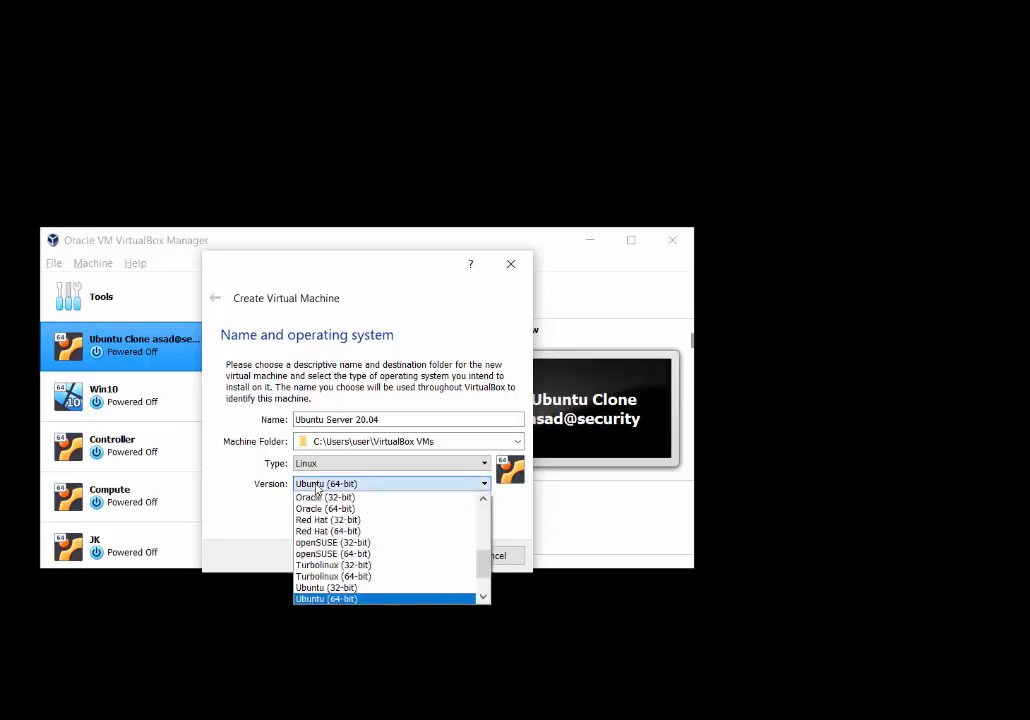
pyautogui.click(336, 600)
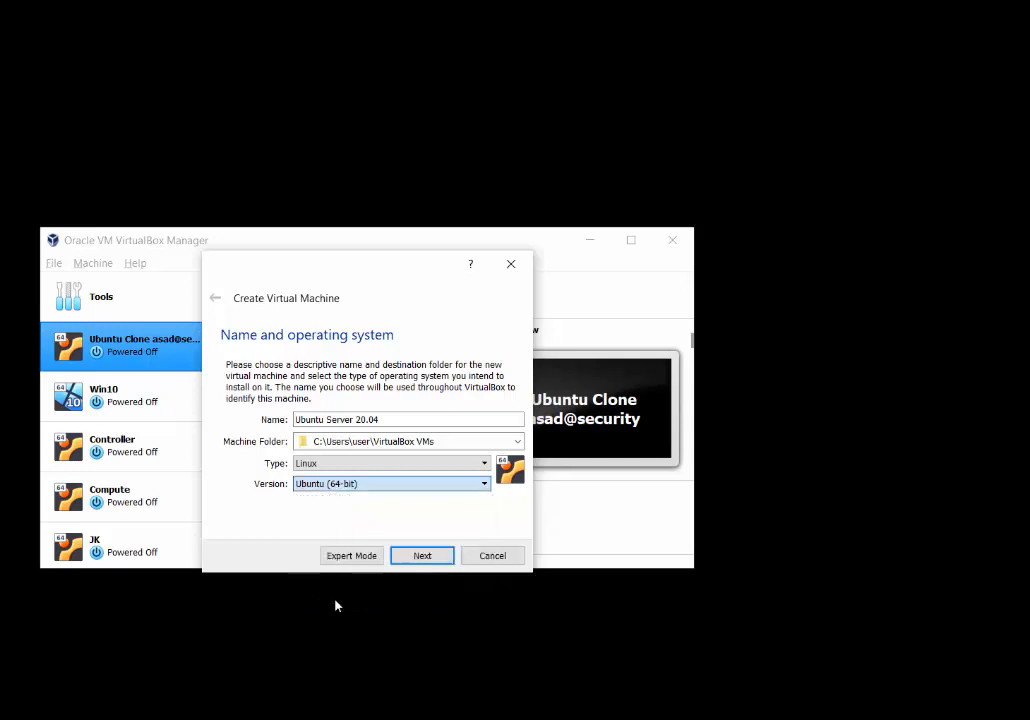
pyautogui.click(425, 557)
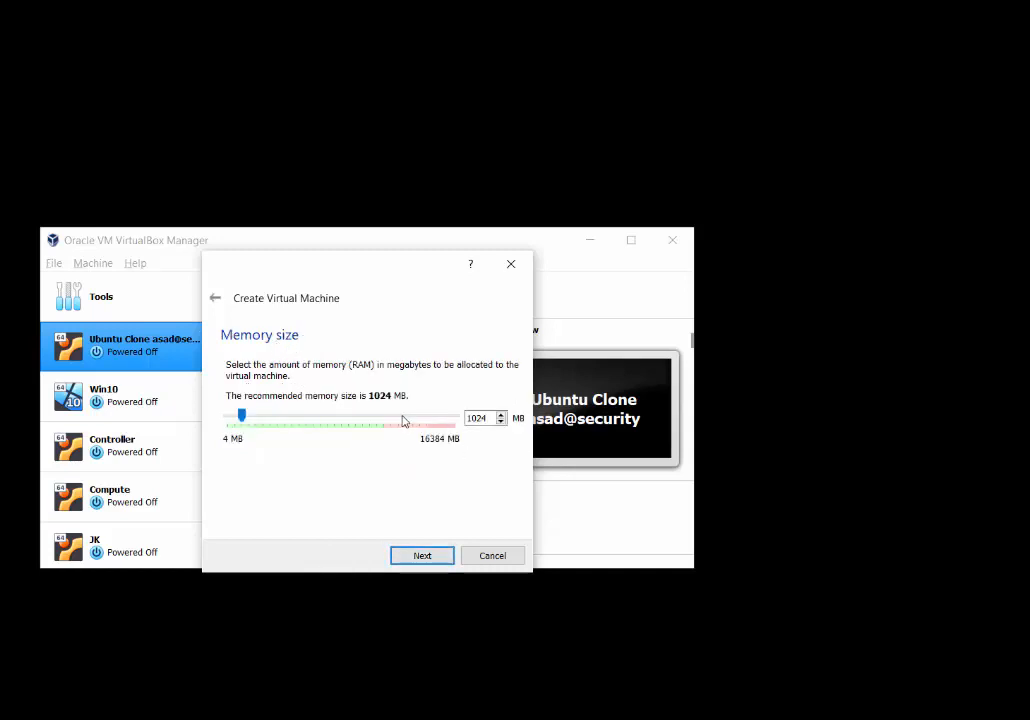
# - Raise the new machine's memory from 1024 MB to 4096 MB
pyautogui.doubleClick(491, 421)
pyautogui.write('40')
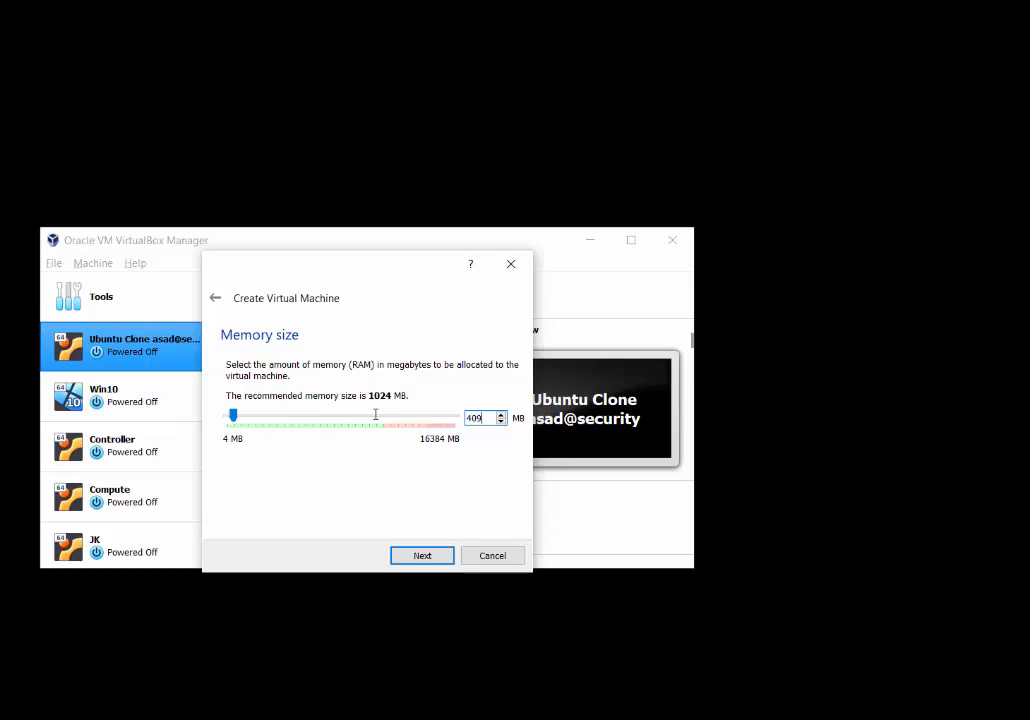
pyautogui.write('96')
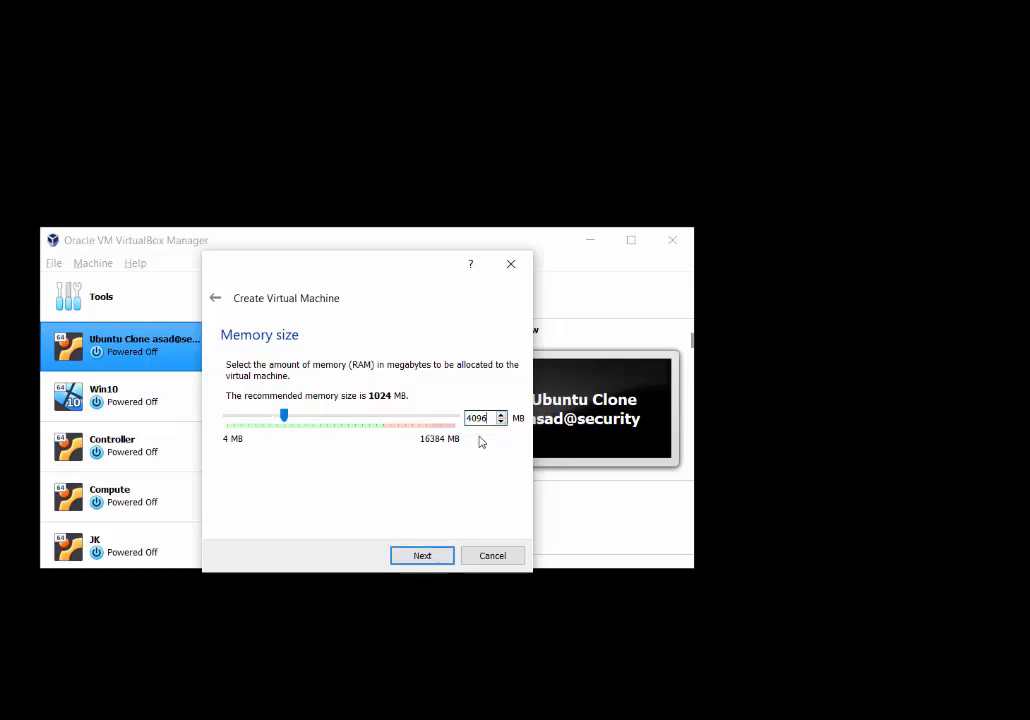
pyautogui.click(423, 556)
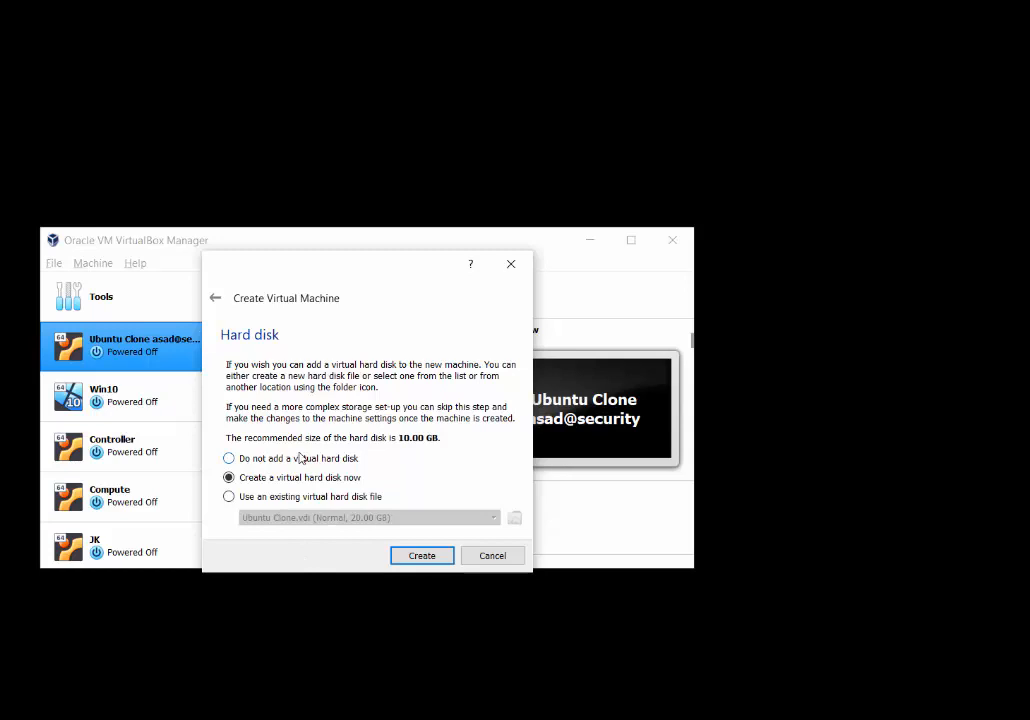
# - Select 'Create a virtual hard disk now' as the machine's hard disk option
pyautogui.click(229, 459)
pyautogui.click(229, 478)
pyautogui.click(229, 497)
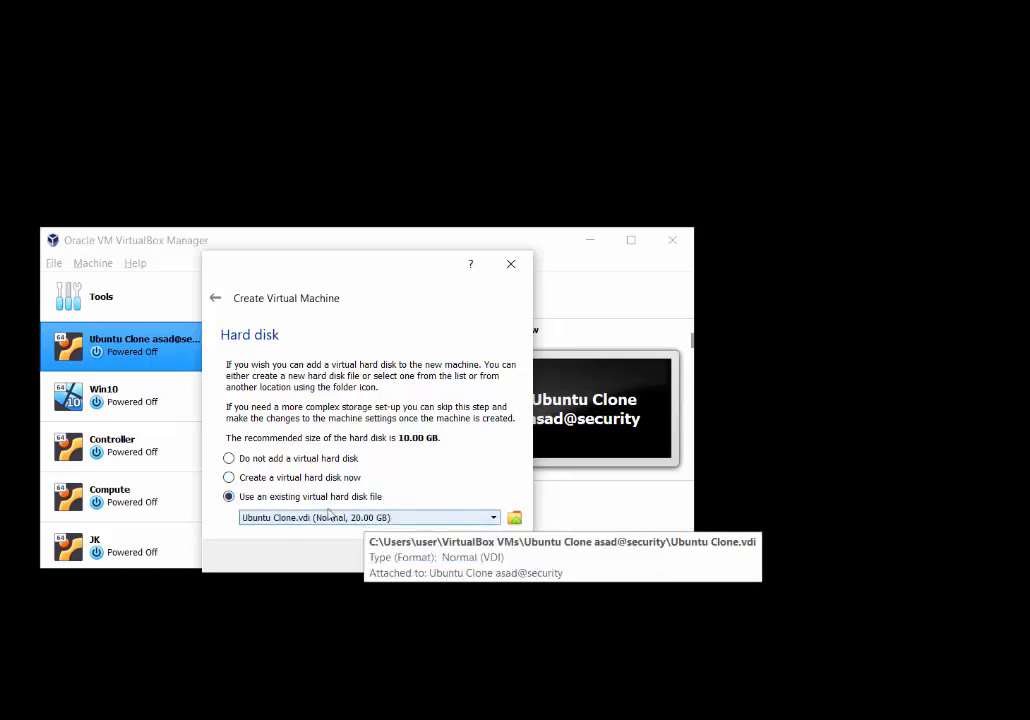
pyautogui.click(230, 460)
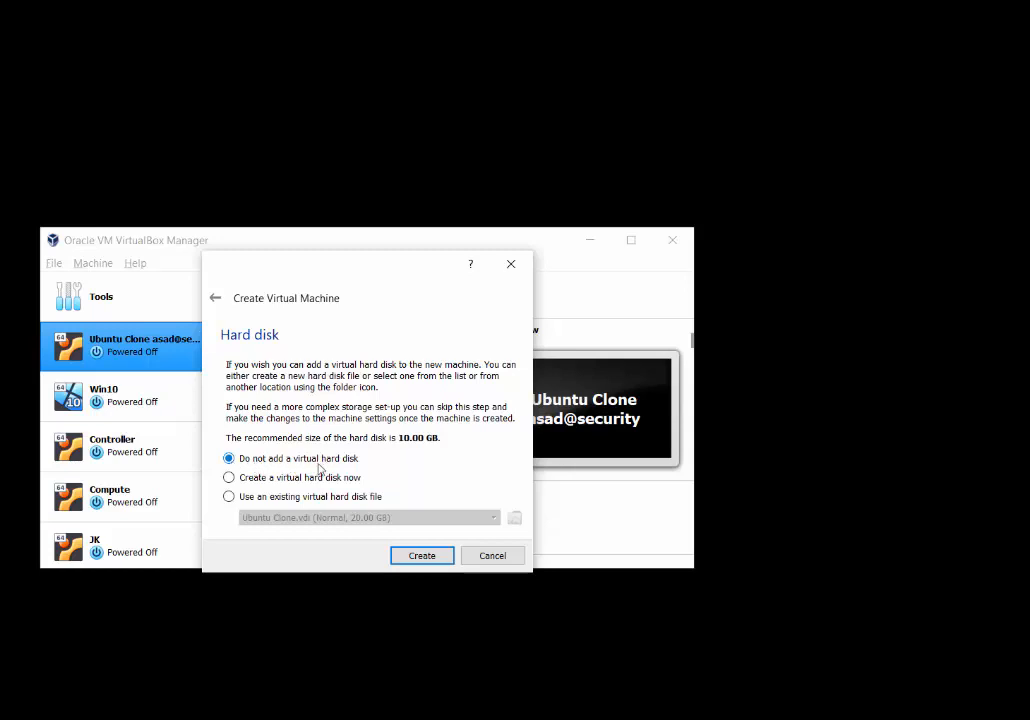
pyautogui.click(228, 497)
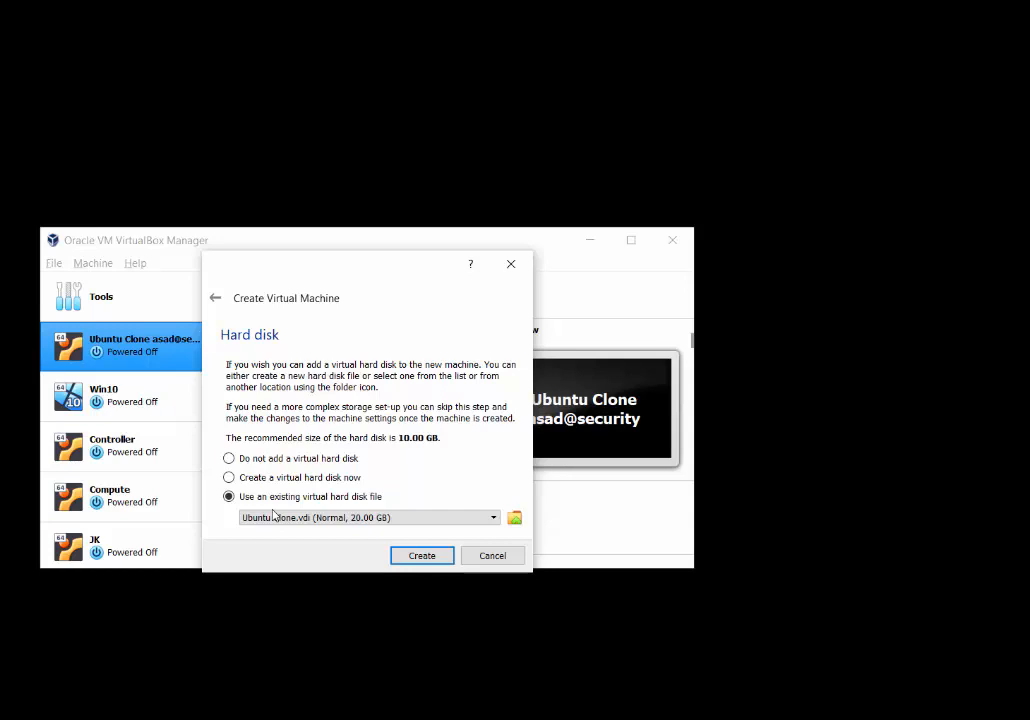
pyautogui.click(229, 479)
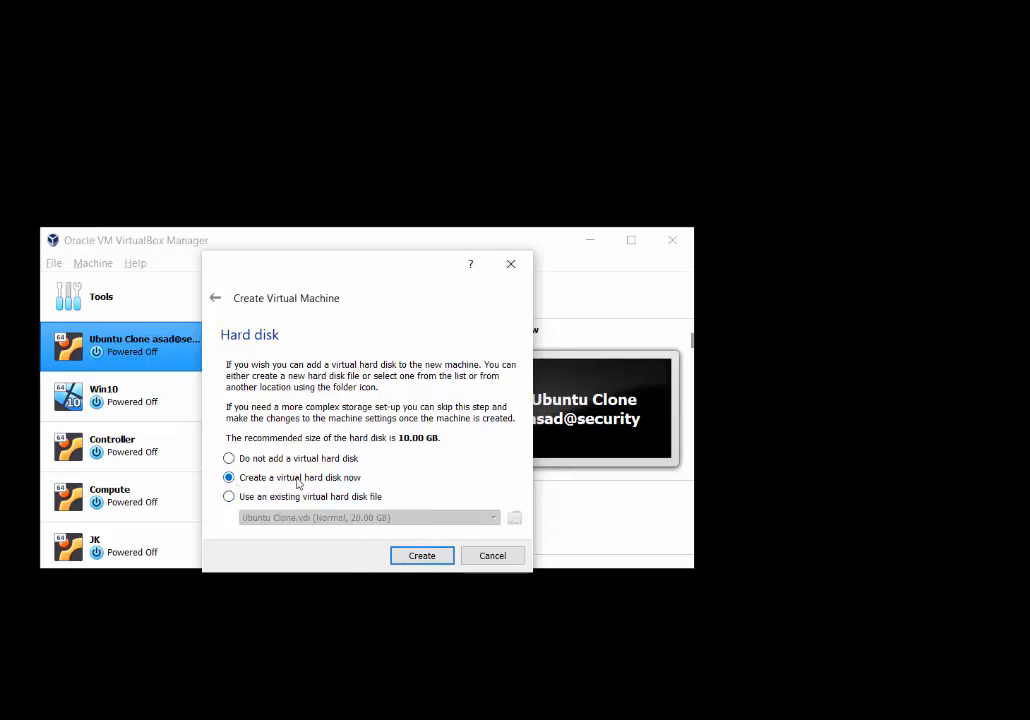
# - Keep VDI (VirtualBox Disk Image) as the new disk's file type
pyautogui.click(420, 556)
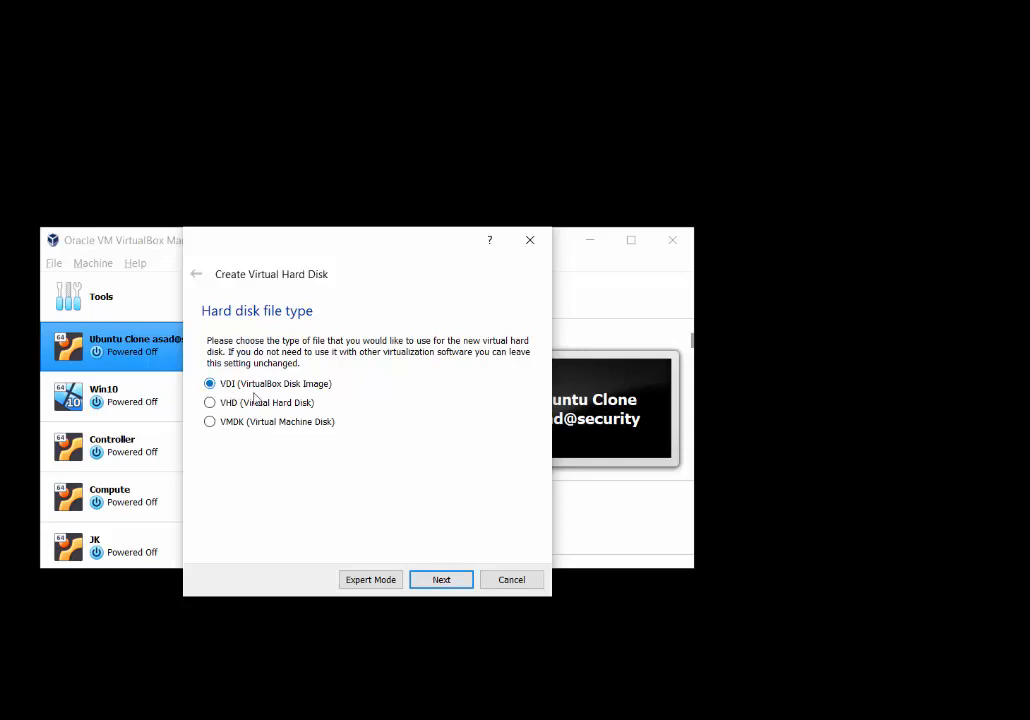
pyautogui.click(449, 584)
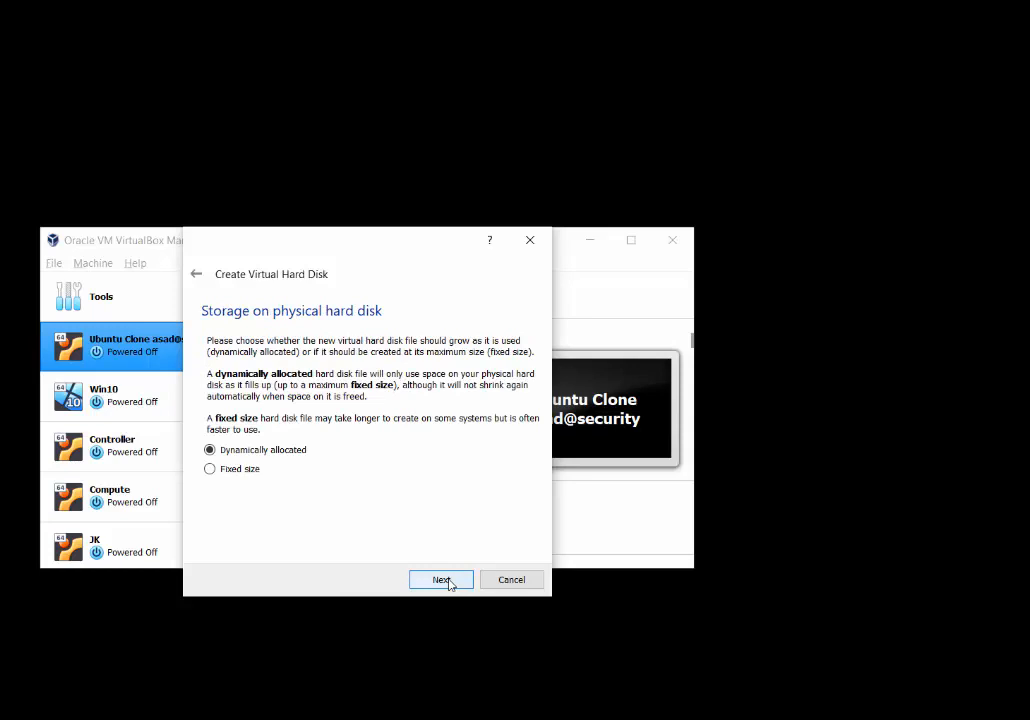
pyautogui.click(211, 470)
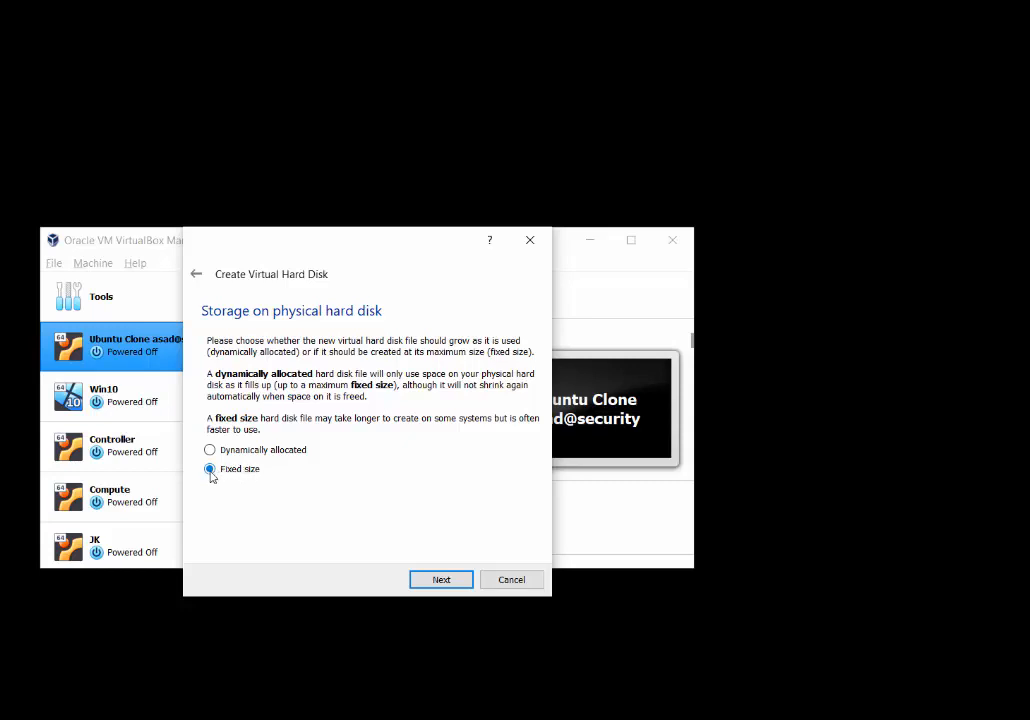
pyautogui.click(210, 451)
pyautogui.click(211, 472)
pyautogui.click(210, 452)
# - Enlarge the new virtual disk from 10.00 GB to 100.00 GB
pyautogui.click(441, 580)
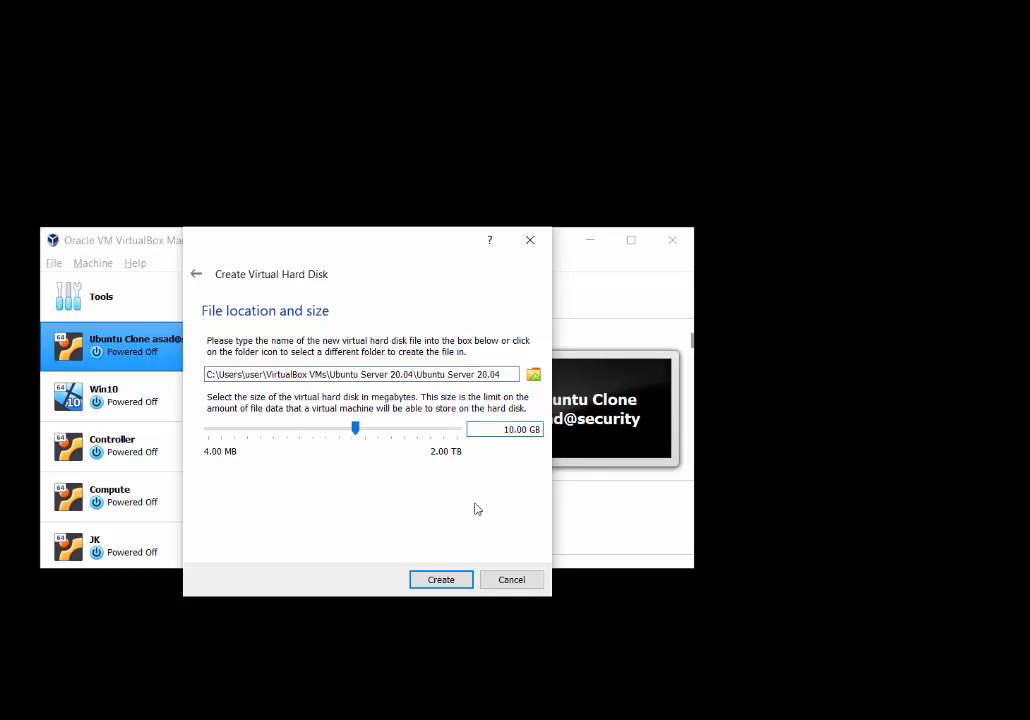
pyautogui.write('0')
# - Create the 100 GB disk so Ubuntu Server 20.04 appears in the VM list
pyautogui.click(441, 580)
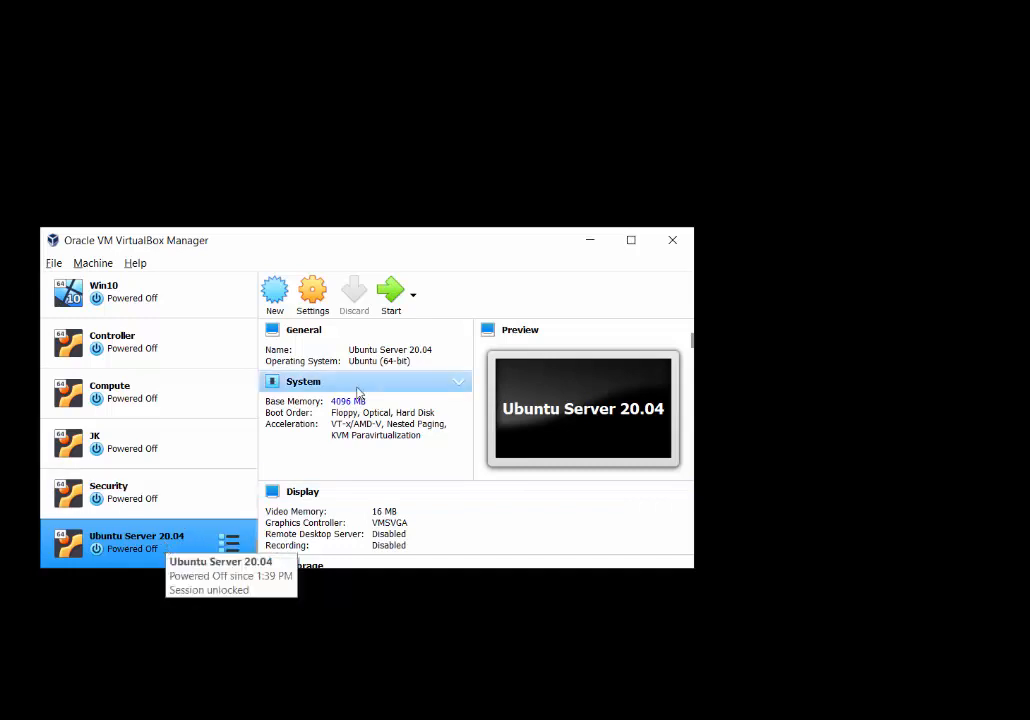
# - Start Ubuntu Server 20.04 and open the Optical Disk Selector for its start-up disk
pyautogui.click(391, 295)
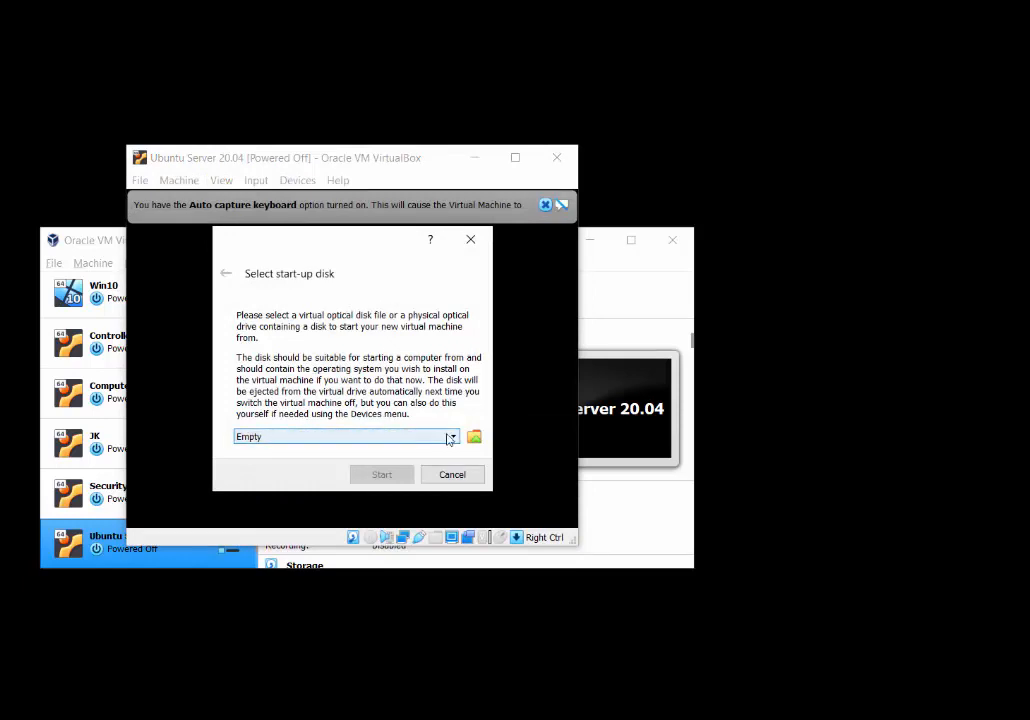
pyautogui.click(452, 440)
pyautogui.click(452, 440)
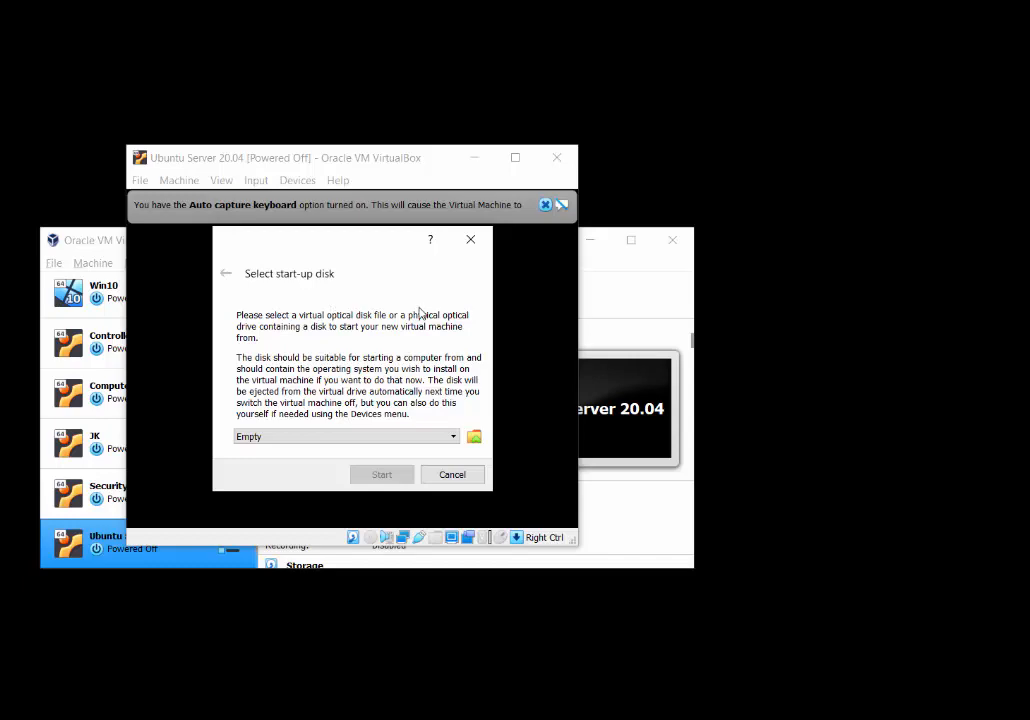
pyautogui.click(474, 437)
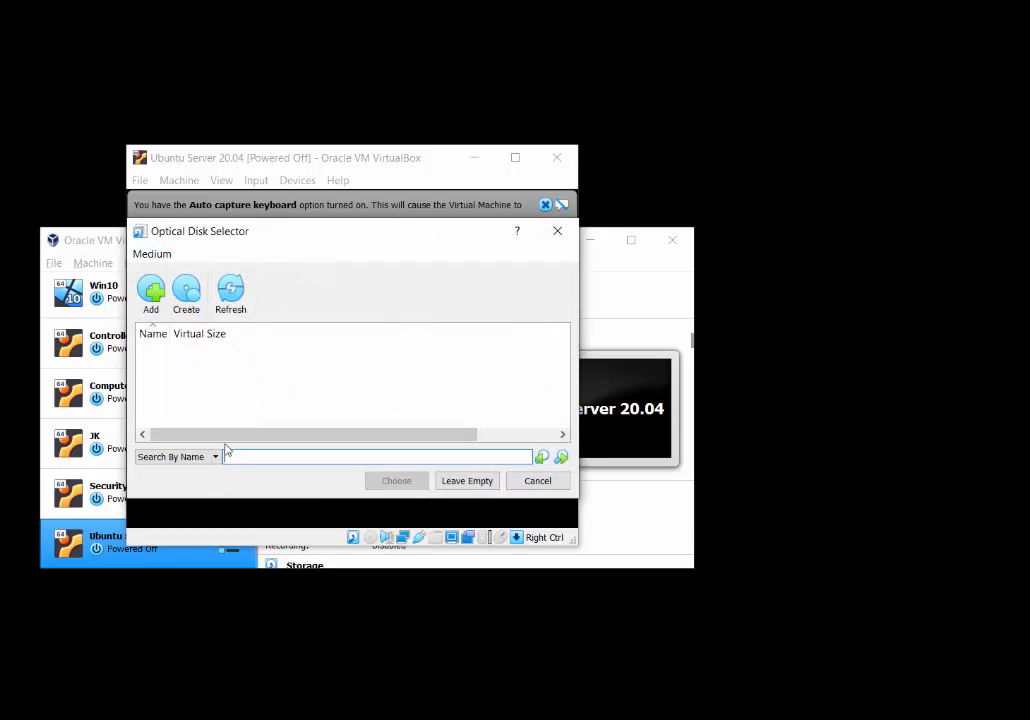
# - Add ubuntu-20.04-live-server-amd64.iso from Downloads as the start-up disk and boot from it
pyautogui.click(152, 300)
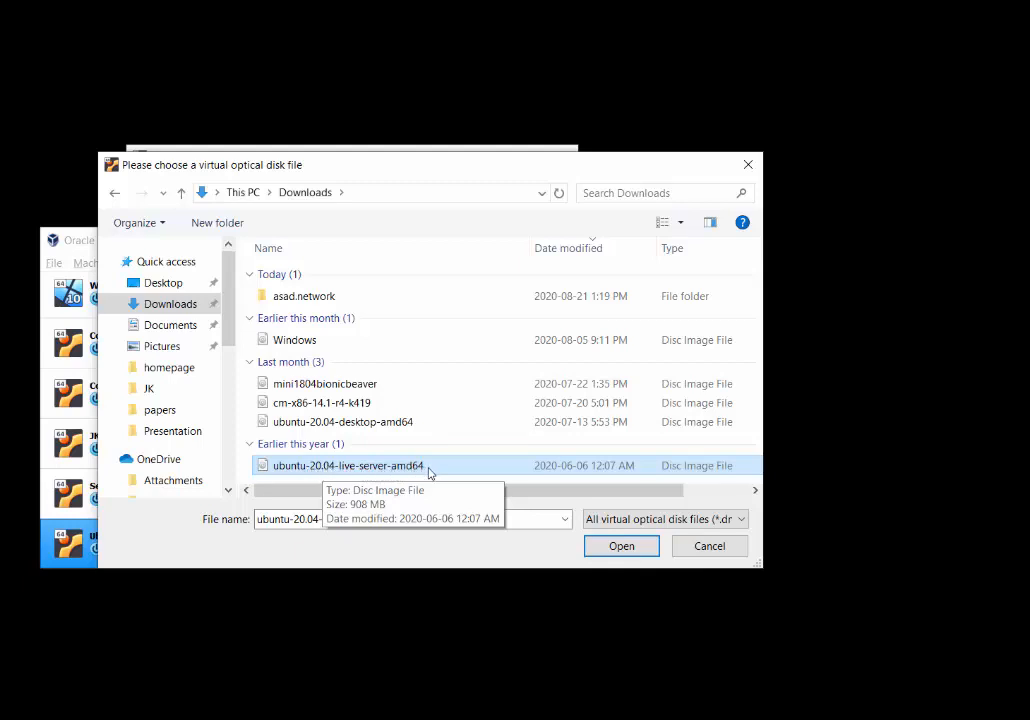
pyautogui.click(619, 549)
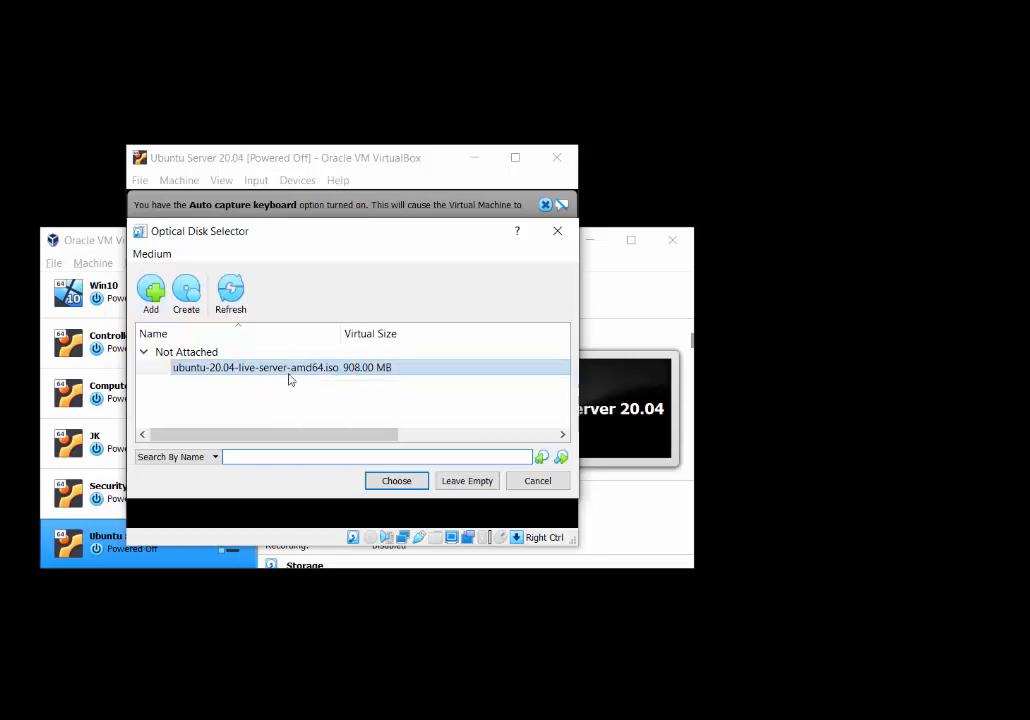
pyautogui.click(407, 479)
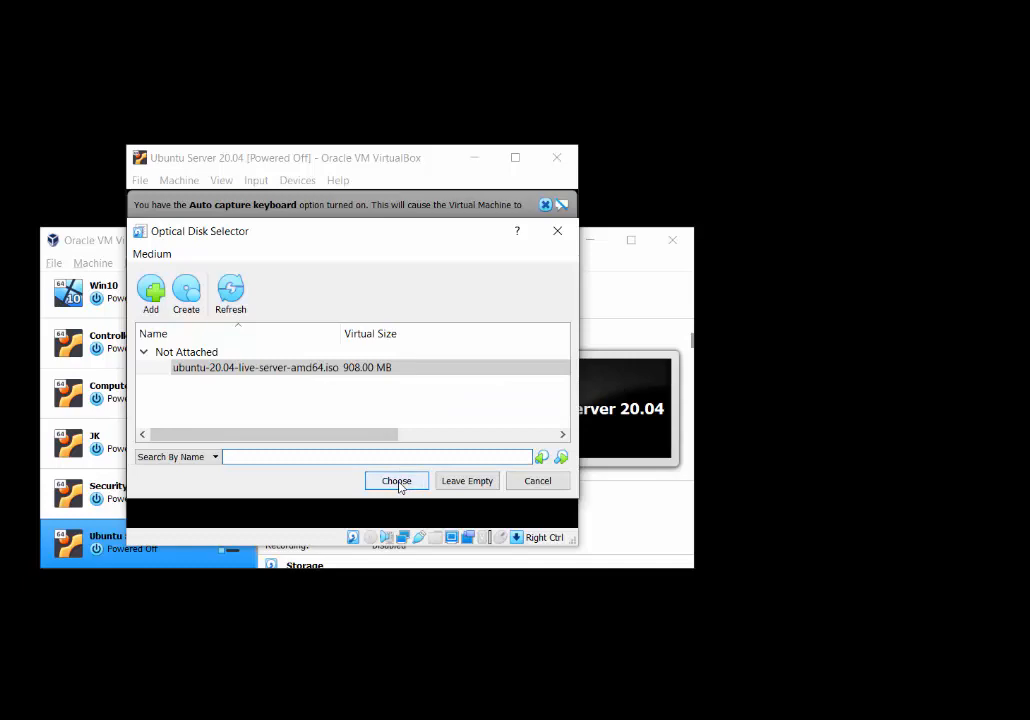
pyautogui.click(398, 483)
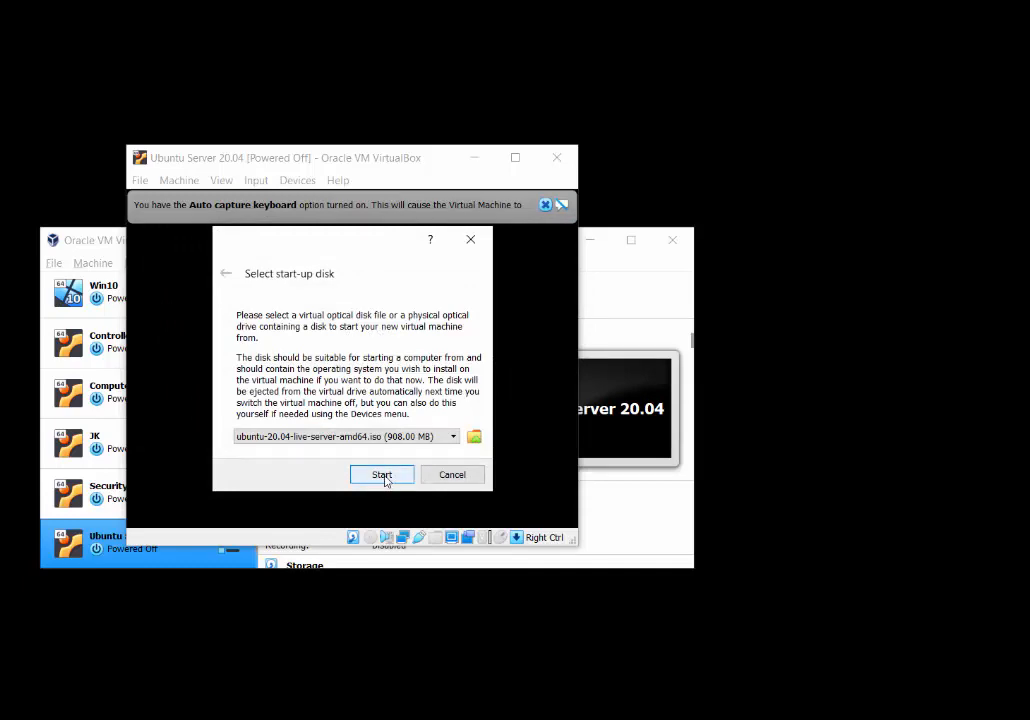
pyautogui.click(383, 476)
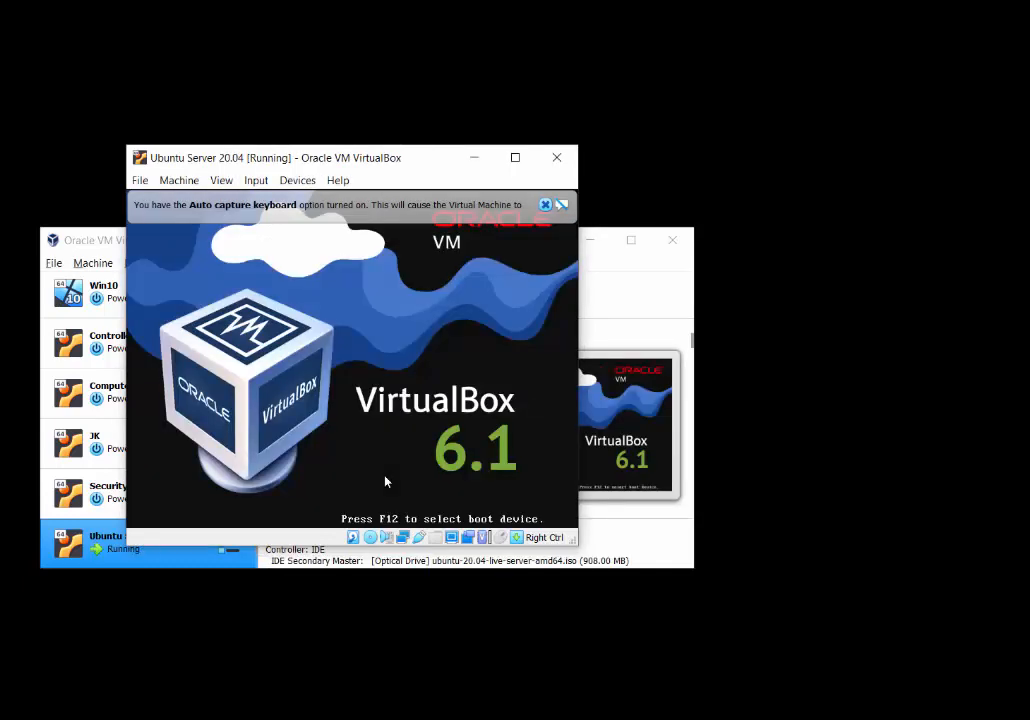